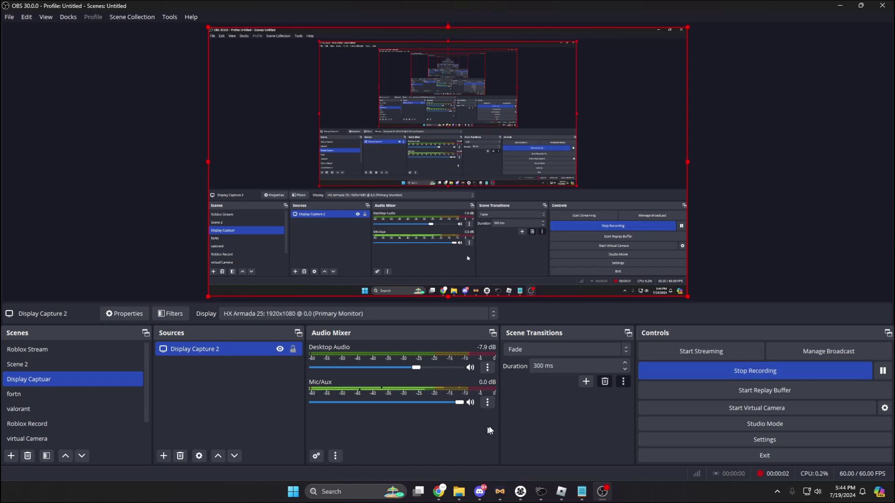
# Briefly show the Roblox Account Manager window from the taskbar, then hide it in OBS.
pyautogui.click(520, 491)
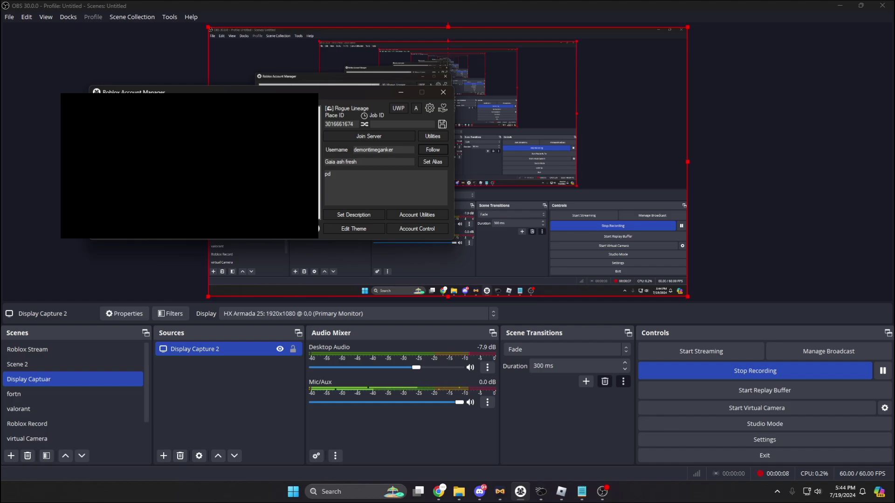
pyautogui.click(804, 173)
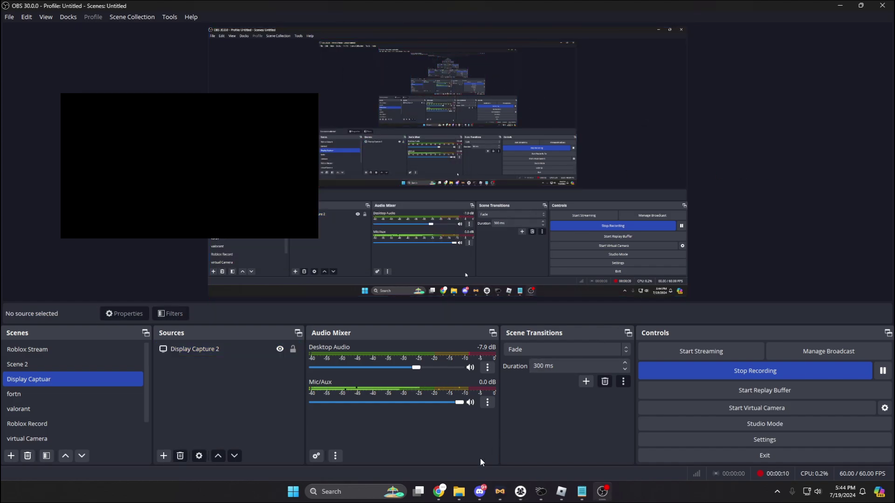
# Search for 'roblox account manager' in a new Chrome tab.
pyautogui.click(442, 485)
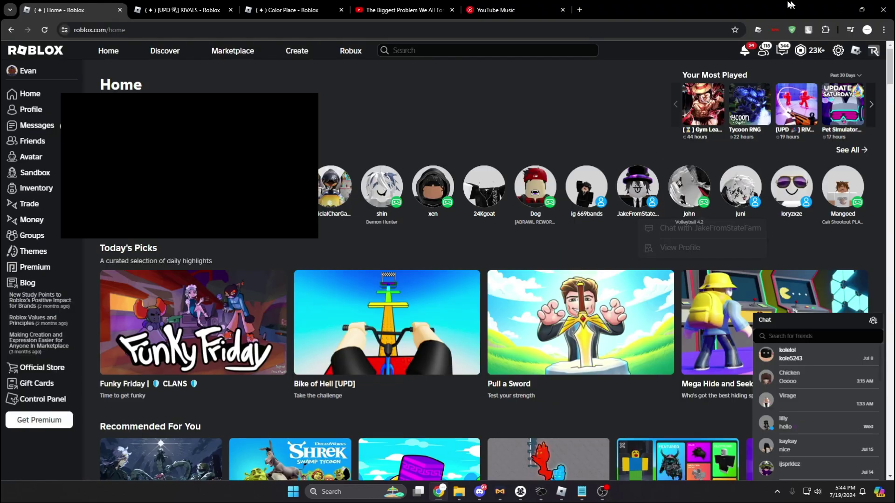
pyautogui.hotkey('ctrl', 't')
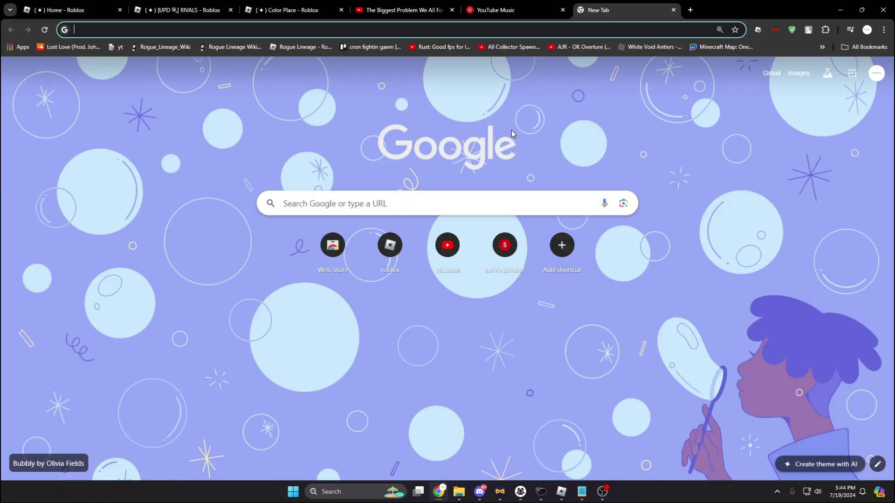
pyautogui.write('roblo')
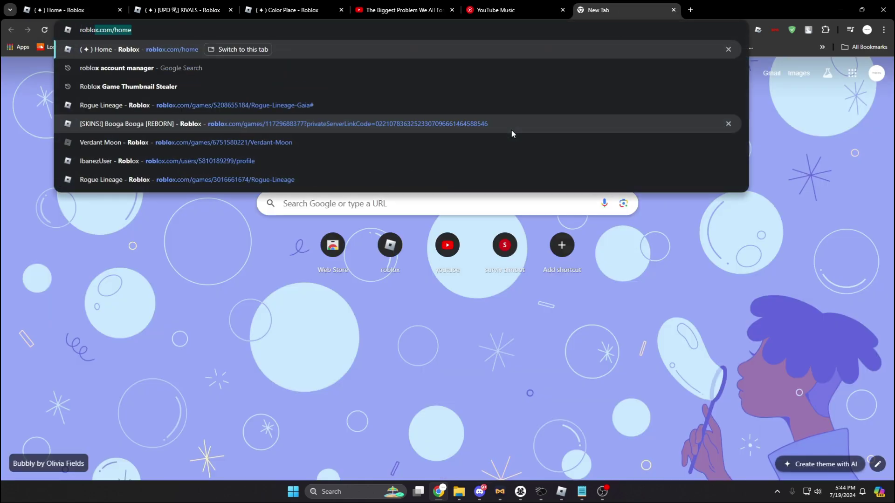
pyautogui.write('x account manager')
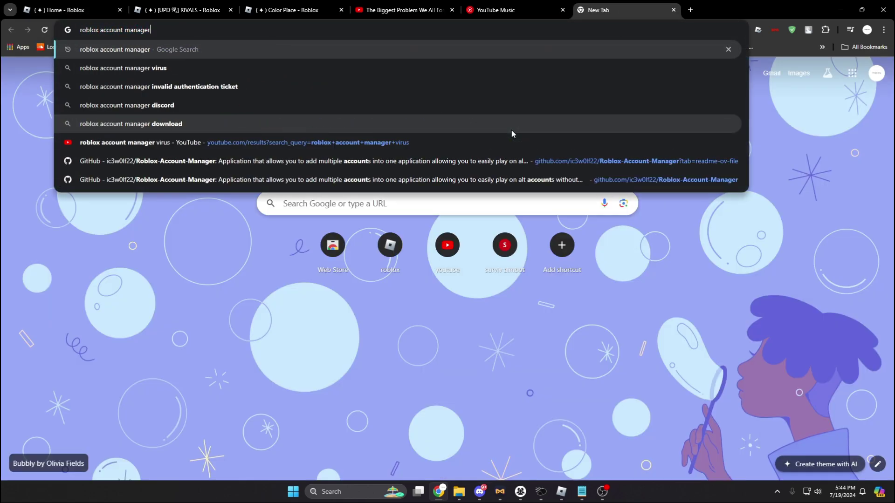
pyautogui.press('Return')
# Open the repository's Releases page and download Roblox.Account.Manager.3.6.1.zip from the 3.6.1c assets.
pyautogui.click(158, 168)
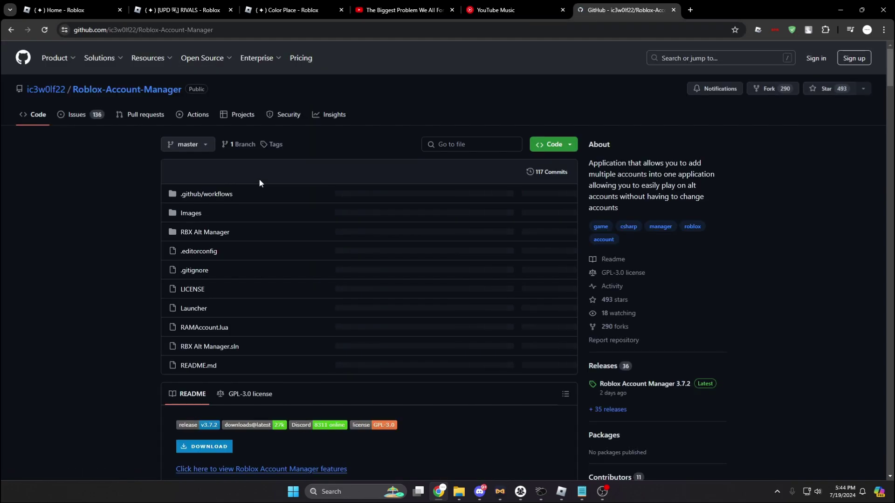
pyautogui.scroll(-2, 258, 182)
pyautogui.scroll(-2, 257, 210)
pyautogui.scroll(-3, 252, 238)
pyautogui.scroll(-2, 249, 250)
pyautogui.scroll(-1, 247, 251)
pyautogui.scroll(-3, 246, 251)
pyautogui.scroll(-4, 252, 252)
pyautogui.scroll(-6, 256, 253)
pyautogui.scroll(-4, 258, 253)
pyautogui.scroll(-2, 257, 263)
pyautogui.scroll(-3, 257, 264)
pyautogui.hotkey('ctrl', 'f')
pyautogui.write('releases')
pyautogui.moveTo(253, 273); pyautogui.dragTo(294, 261)
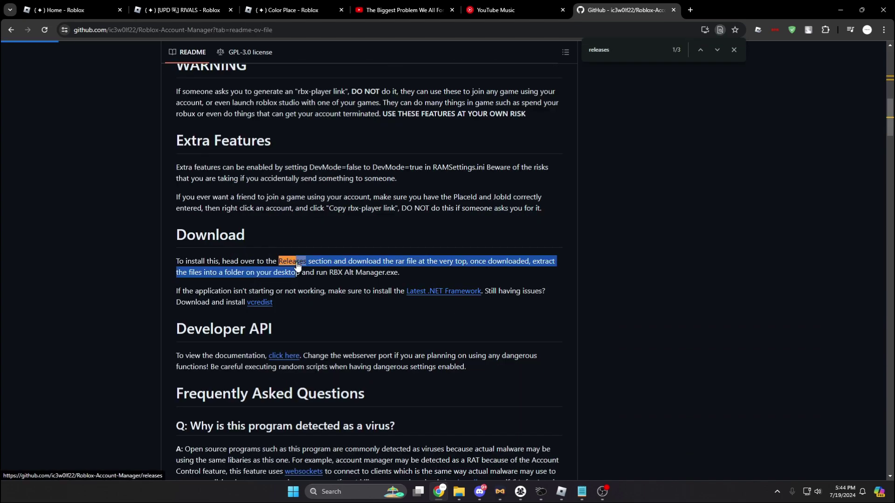
pyautogui.click(294, 262)
pyautogui.scroll(-2, 509, 204)
pyautogui.scroll(-5, 507, 200)
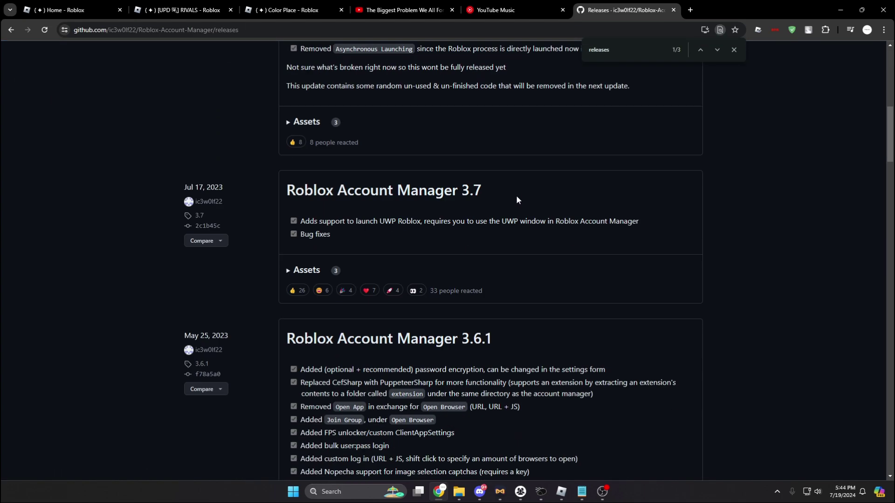
pyautogui.scroll(-1, 516, 195)
pyautogui.scroll(-4, 549, 184)
pyautogui.scroll(-2, 566, 188)
pyautogui.scroll(-1, 552, 199)
pyautogui.scroll(-5, 489, 206)
pyautogui.click(298, 176)
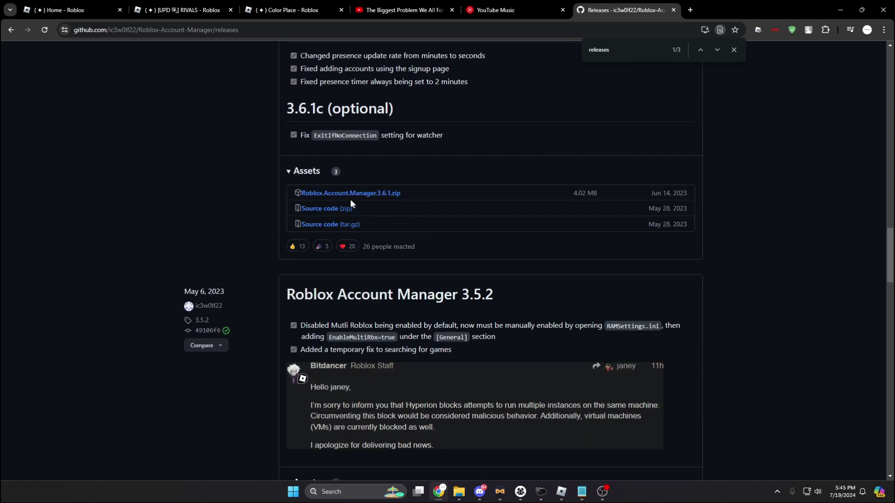
pyautogui.click(375, 200)
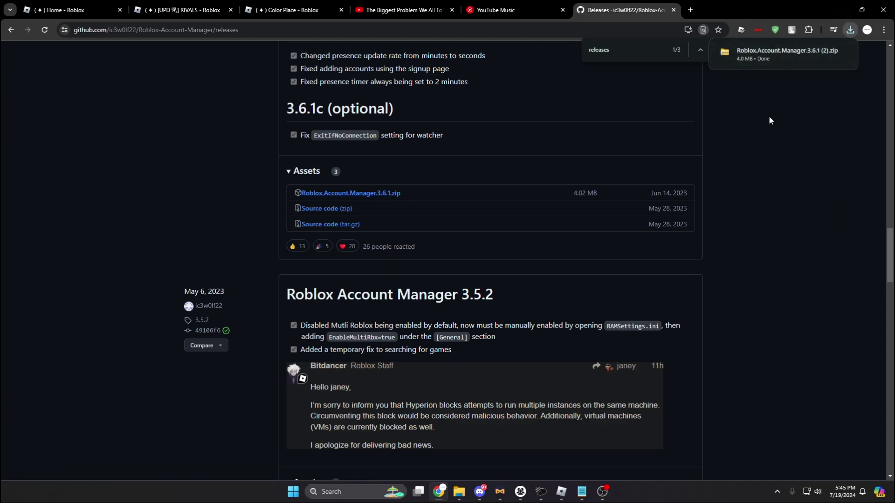
pyautogui.moveTo(776, 54)
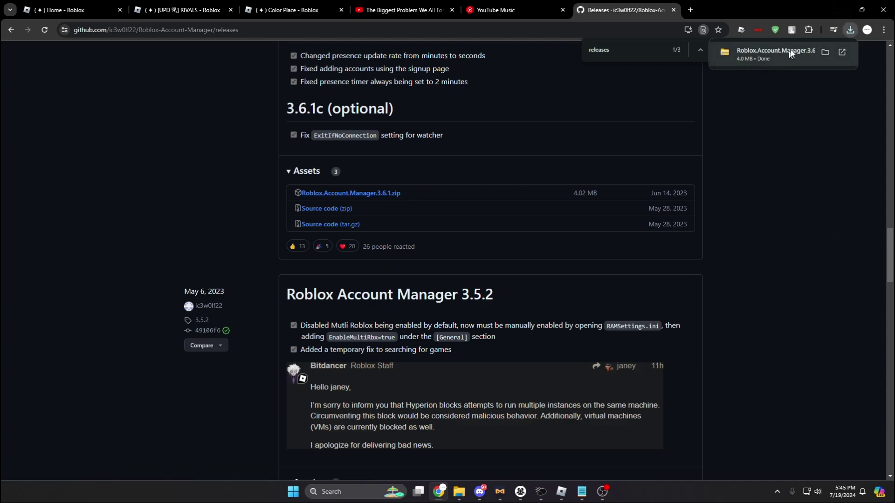
# Extract the downloaded Roblox.Account.Manager.3.6.1.zip into its suggested Downloads folder.
pyautogui.click(824, 52)
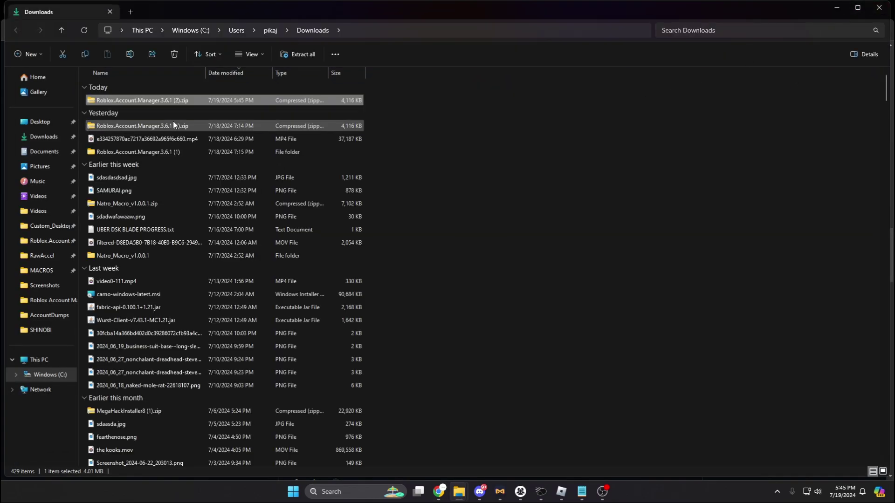
pyautogui.rightClick(137, 103)
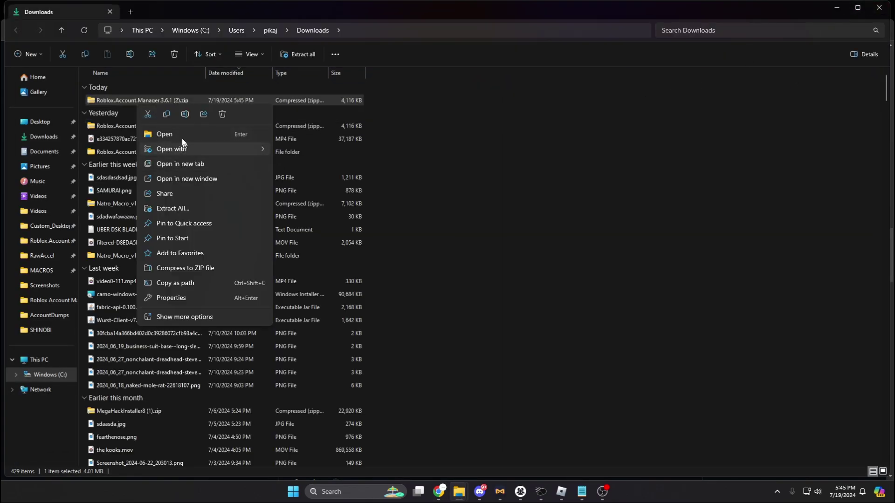
pyautogui.click(110, 102)
pyautogui.rightClick(110, 102)
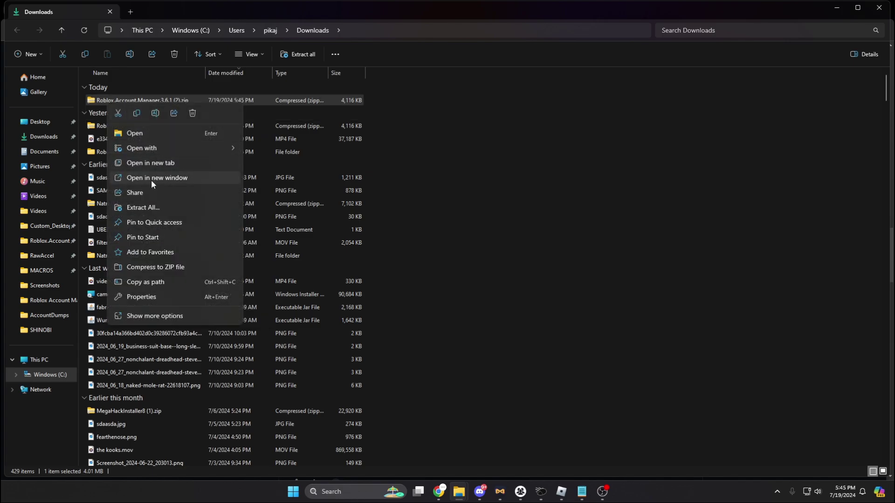
pyautogui.click(142, 207)
pyautogui.click(534, 334)
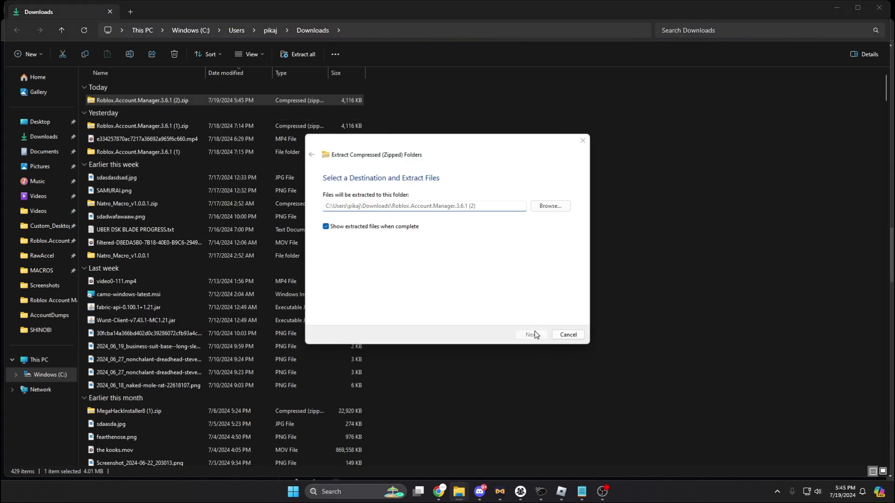
# Check the extracted folder's contents and pin it to Quick access.
pyautogui.click(879, 7)
pyautogui.doubleClick(141, 114)
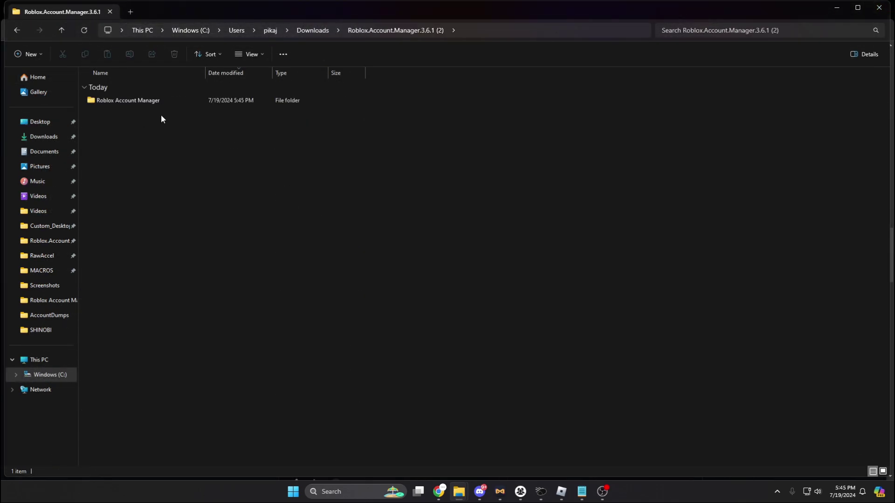
pyautogui.click(17, 33)
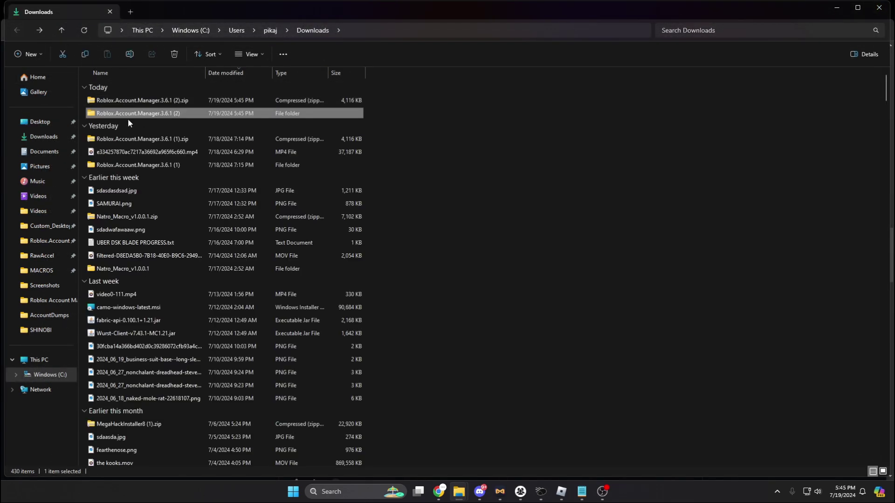
pyautogui.moveTo(112, 113)
pyautogui.moveTo(112, 117); pyautogui.dragTo(41, 243)
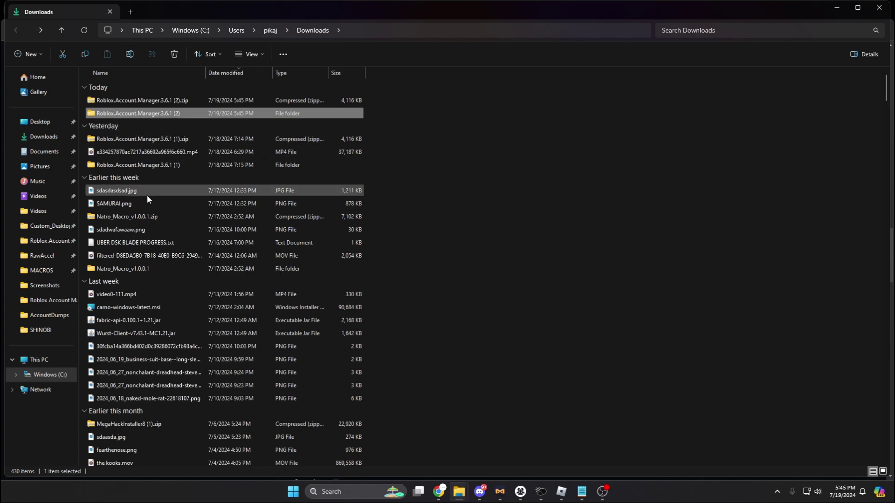
# Launch Roblox Account Manager.exe from the older install and select AccountData.json and its backup.
pyautogui.moveTo(42, 243); pyautogui.dragTo(42, 241)
pyautogui.click(45, 240)
pyautogui.doubleClick(139, 100)
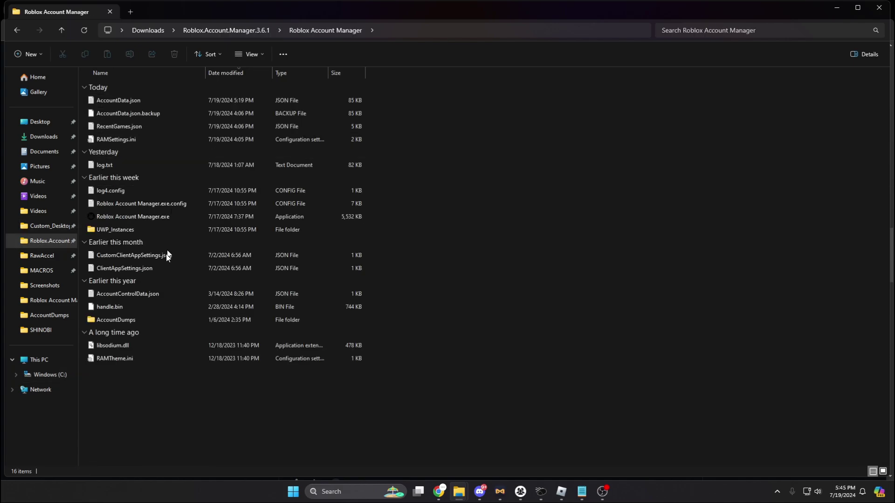
pyautogui.doubleClick(142, 218)
pyautogui.moveTo(405, 110); pyautogui.dragTo(189, 105)
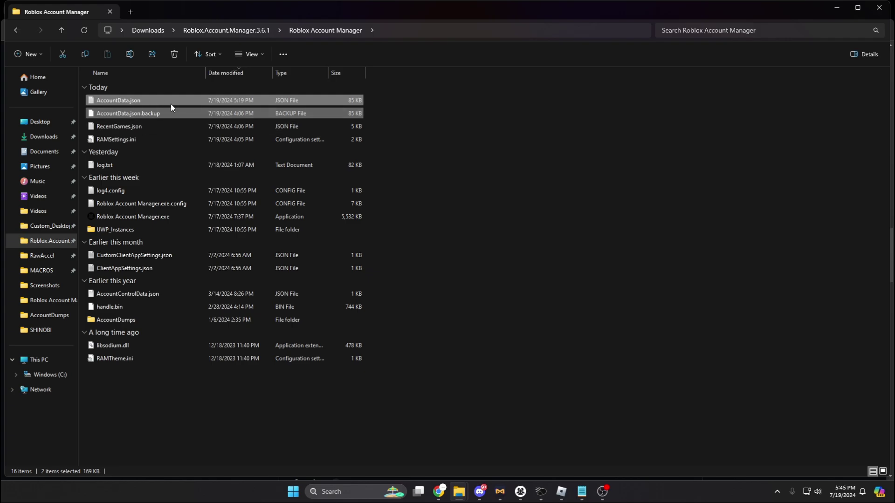
# Open the Discord direct-message quick switcher.
pyautogui.click(482, 491)
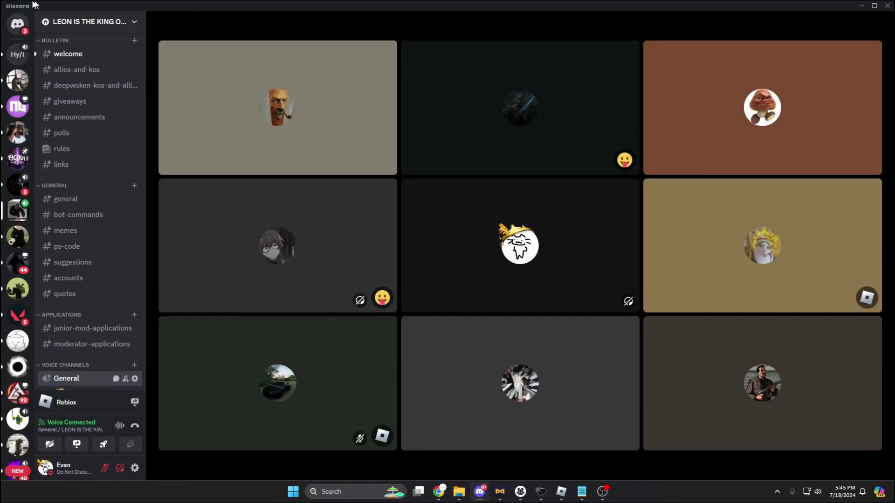
pyautogui.click(17, 21)
pyautogui.click(103, 21)
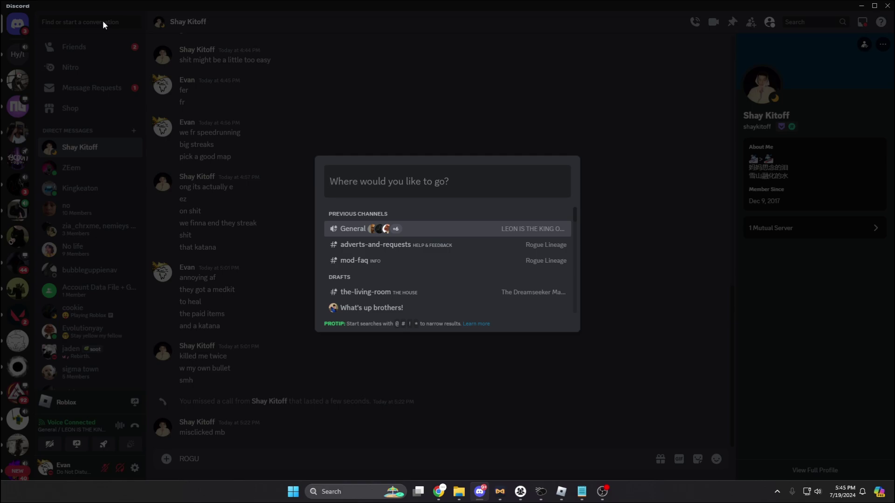
pyautogui.write('acc')
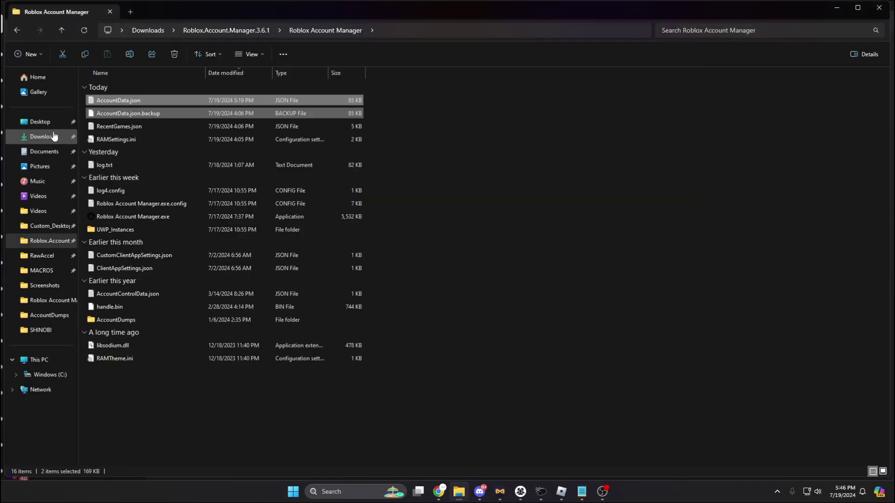
# Look inside the Roblox.Account.Manager.3.6.1 (2) folder in Downloads, then go back.
pyautogui.click(54, 136)
pyautogui.scroll(10, 291, 101)
pyautogui.doubleClick(307, 107)
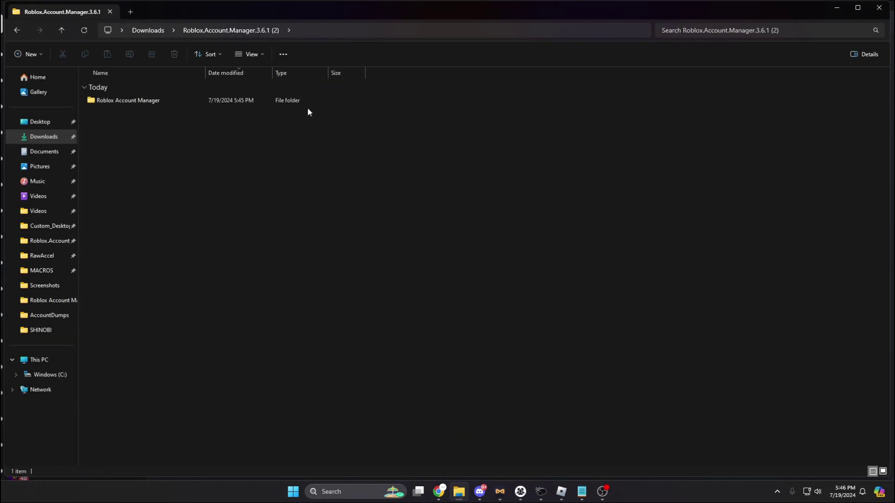
pyautogui.click(17, 30)
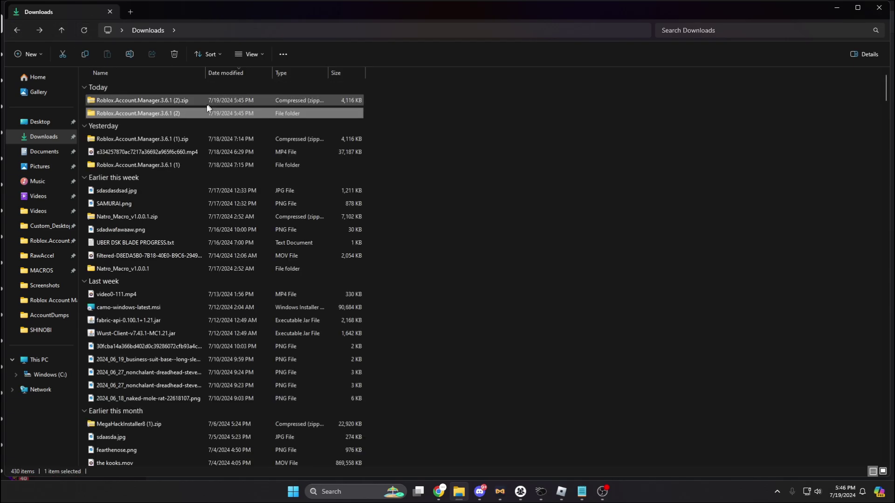
# Launch Settings from Windows search and open Windows Security's antivirus exclusions.
pyautogui.click(338, 489)
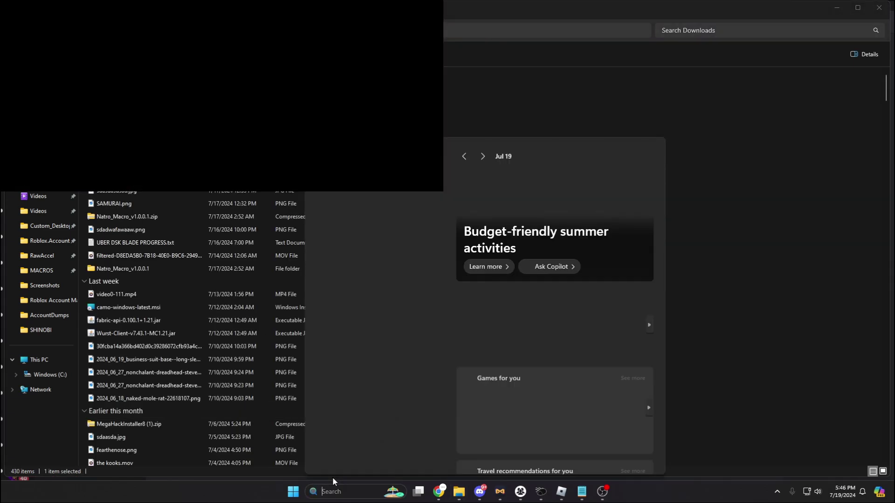
pyautogui.write('setti')
pyautogui.press('Return')
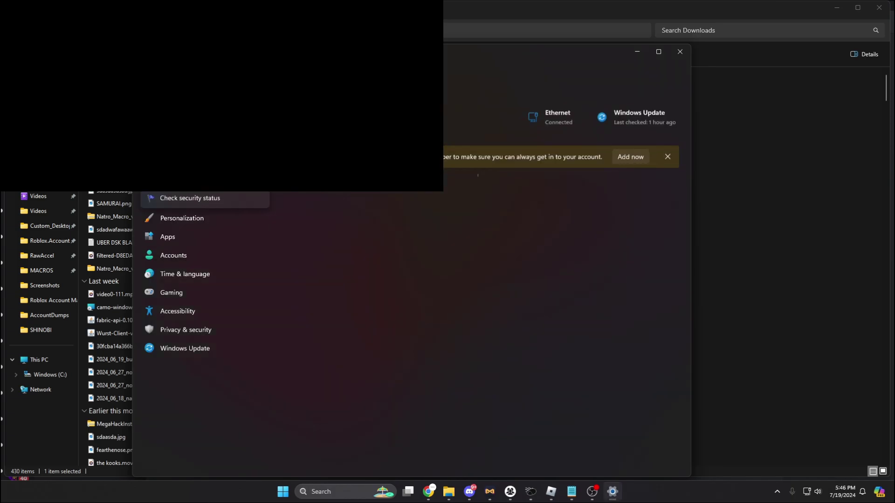
pyautogui.press('Return')
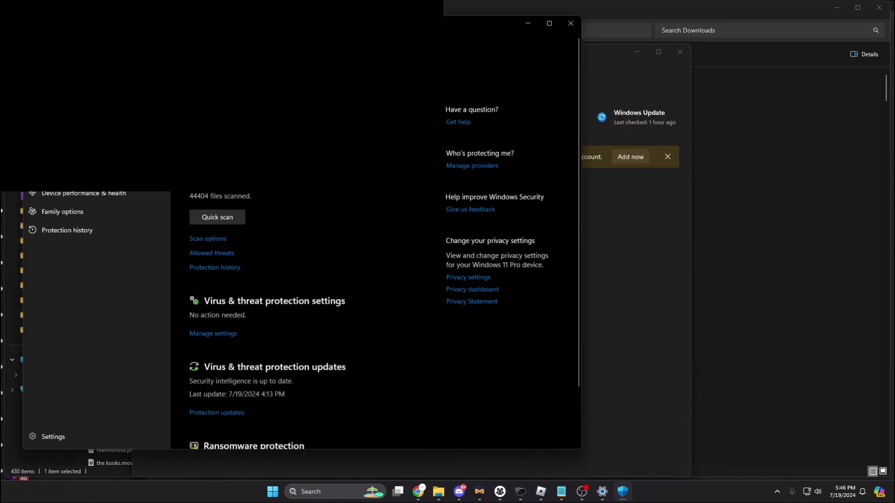
pyautogui.scroll(-2, 479, 314)
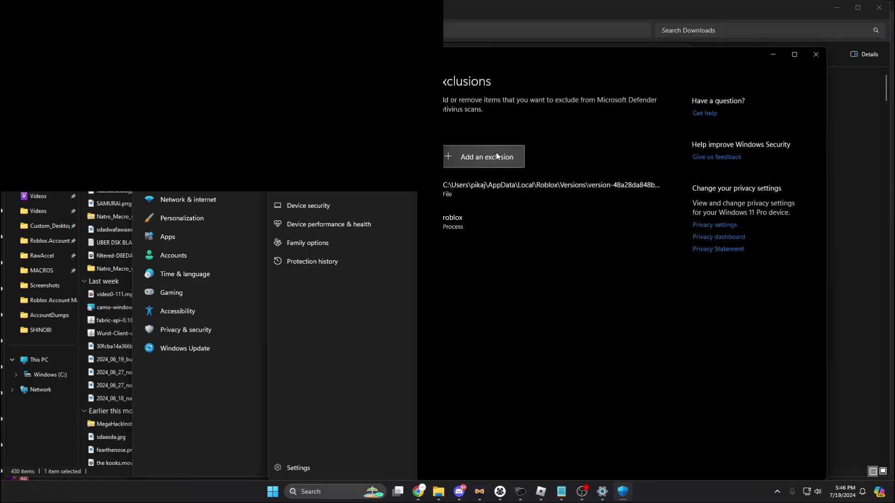
# Add Downloads\Roblox.Account.Manager.3.6.1 (2) as a folder exclusion, then close Windows Security and Settings.
pyautogui.click(496, 154)
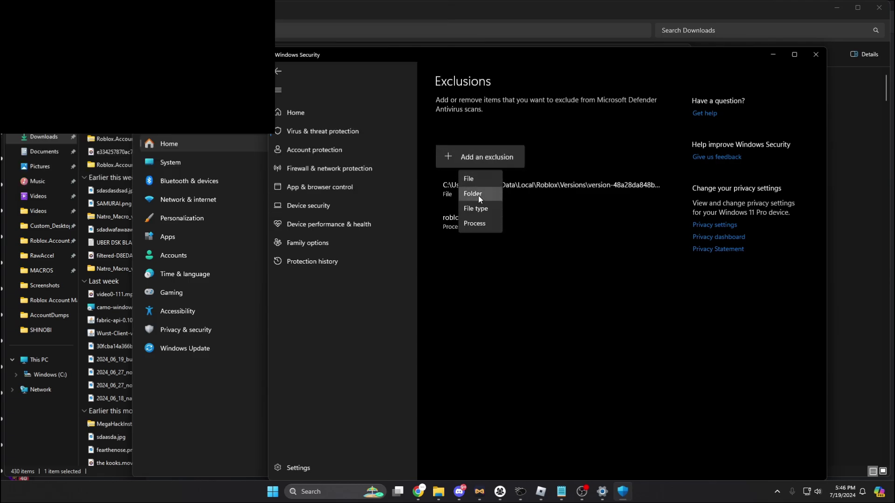
pyautogui.click(478, 195)
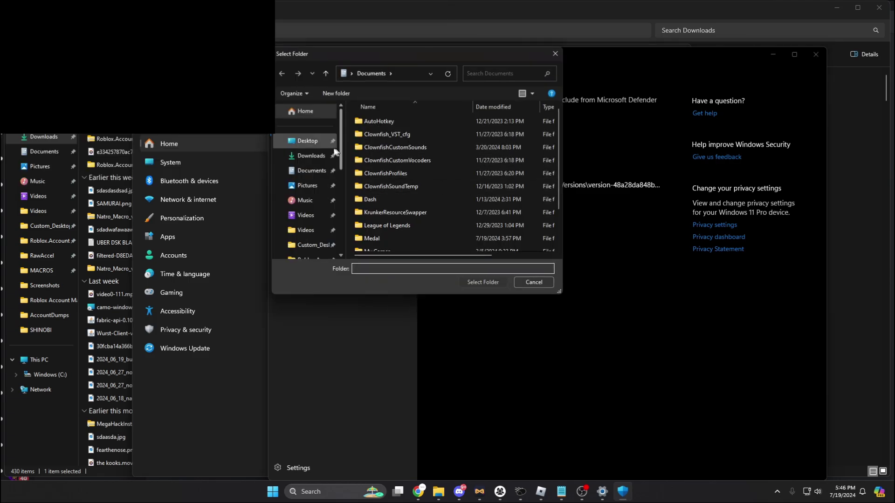
pyautogui.click(328, 155)
pyautogui.click(418, 133)
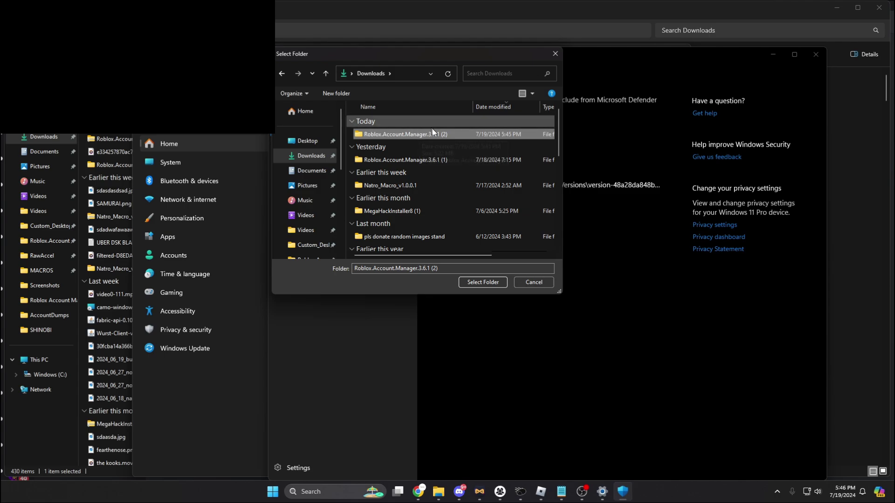
pyautogui.click(483, 281)
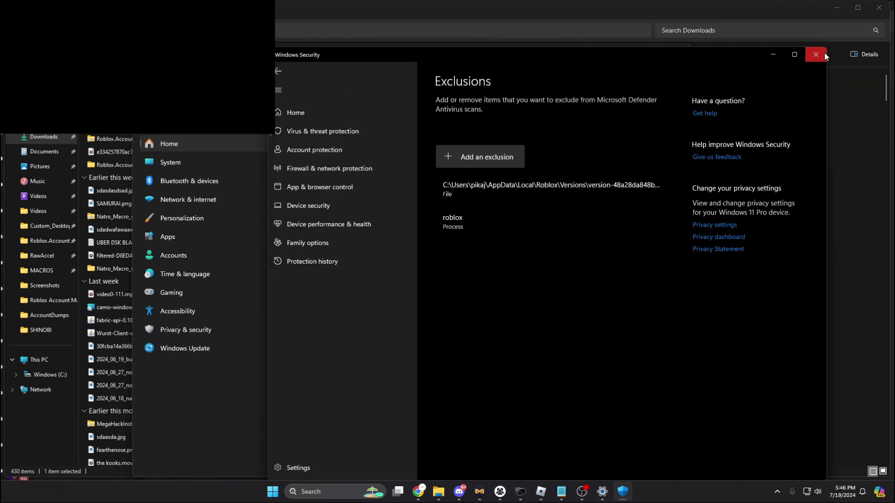
pyautogui.click(814, 55)
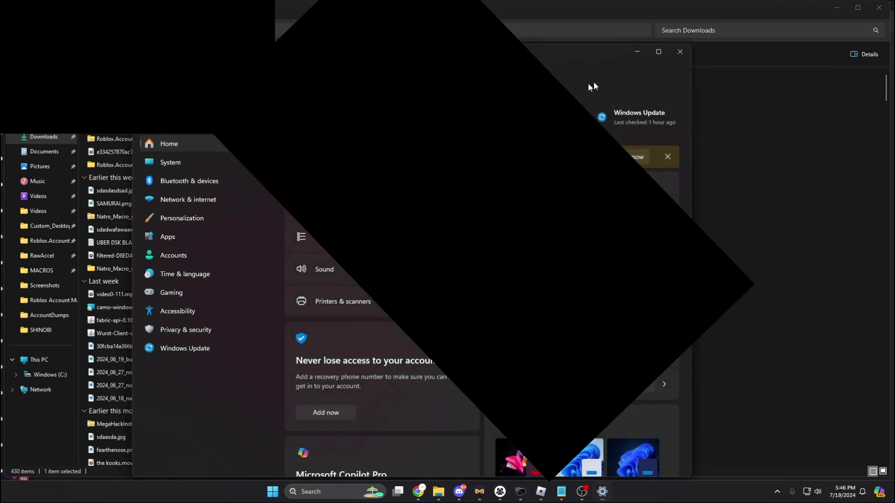
pyautogui.click(675, 51)
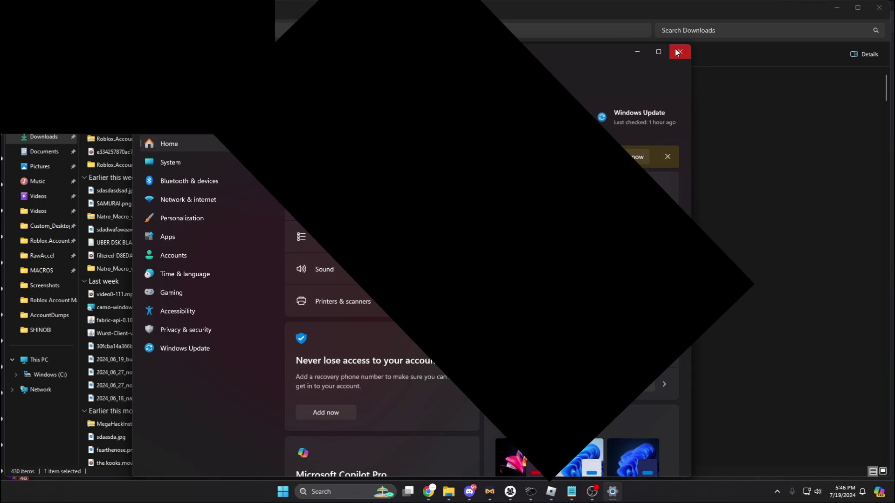
# Run Roblox Account Manager.exe from the (2) folder and dismiss the already-running warning.
pyautogui.doubleClick(144, 95)
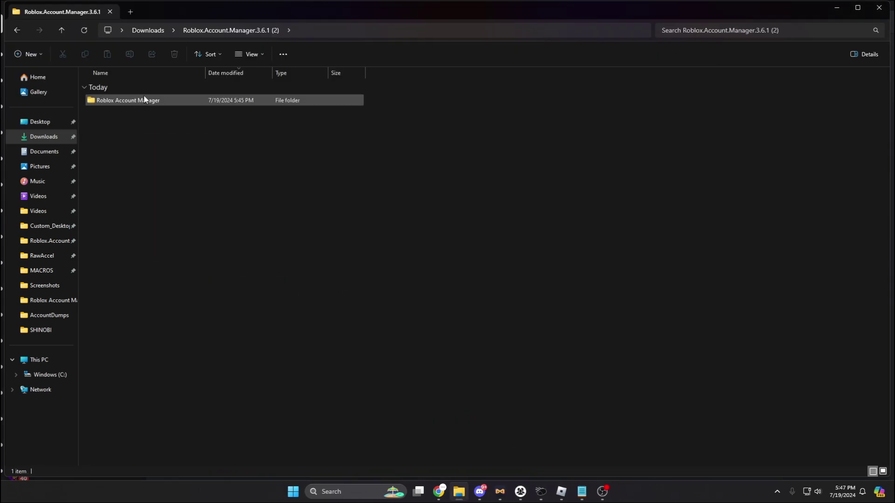
pyautogui.doubleClick(157, 99)
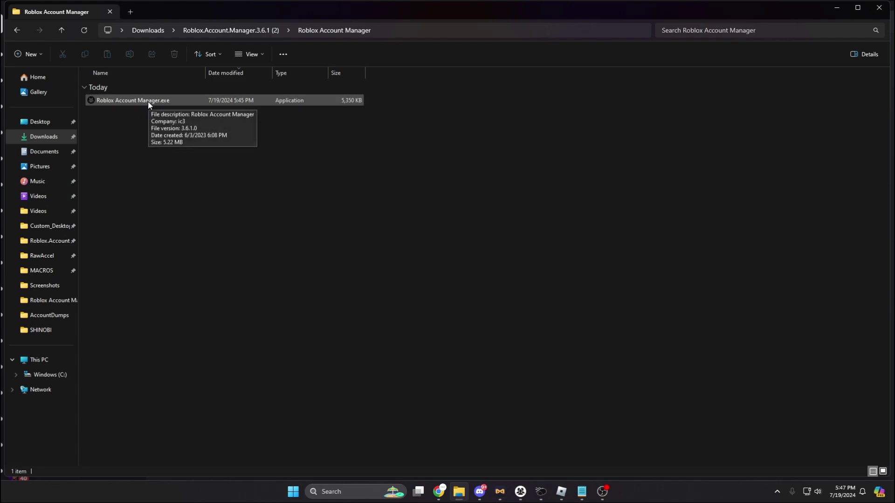
pyautogui.doubleClick(143, 103)
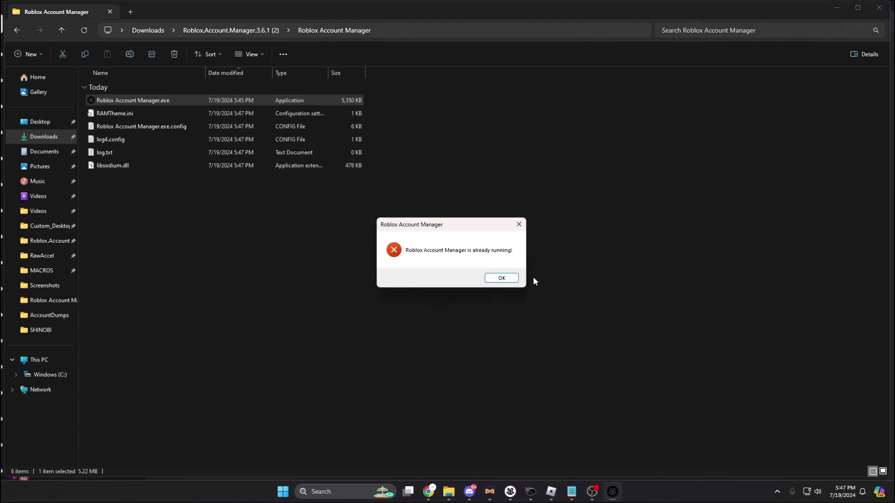
pyautogui.click(501, 279)
pyautogui.moveTo(612, 492)
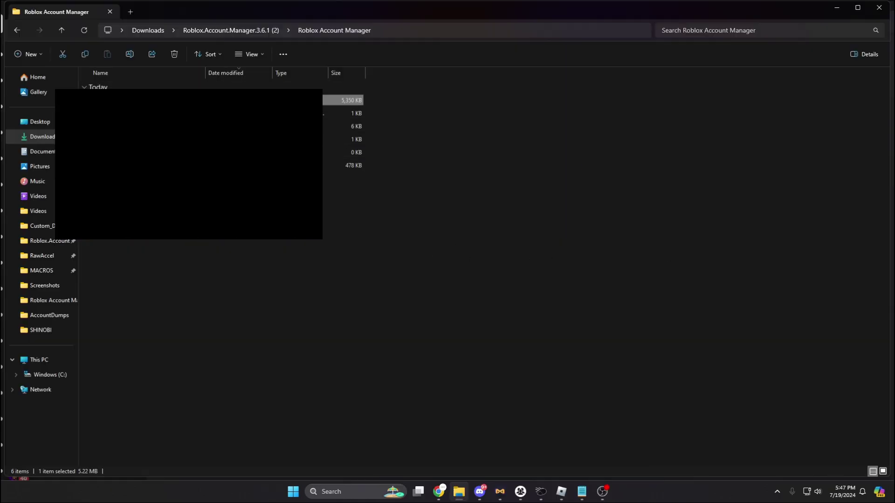
# Open the older Roblox Account Manager folder holding AccountData.json, briefly checking Discord.
pyautogui.click(52, 246)
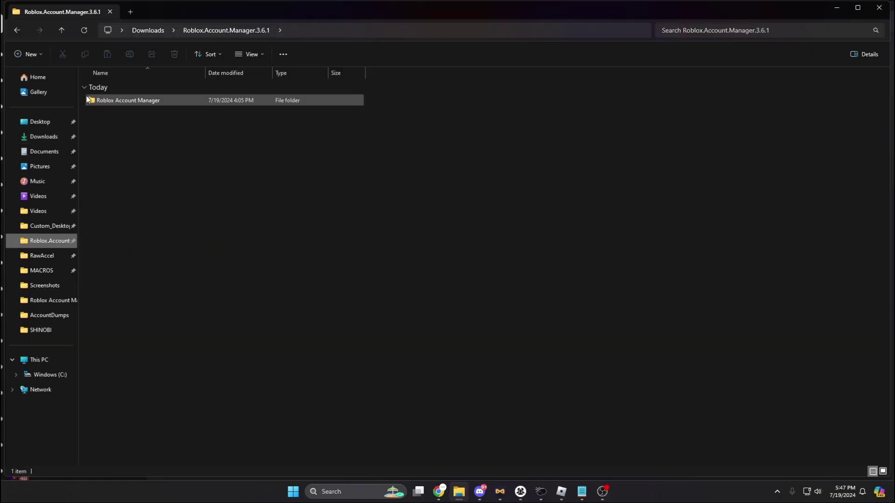
pyautogui.doubleClick(116, 99)
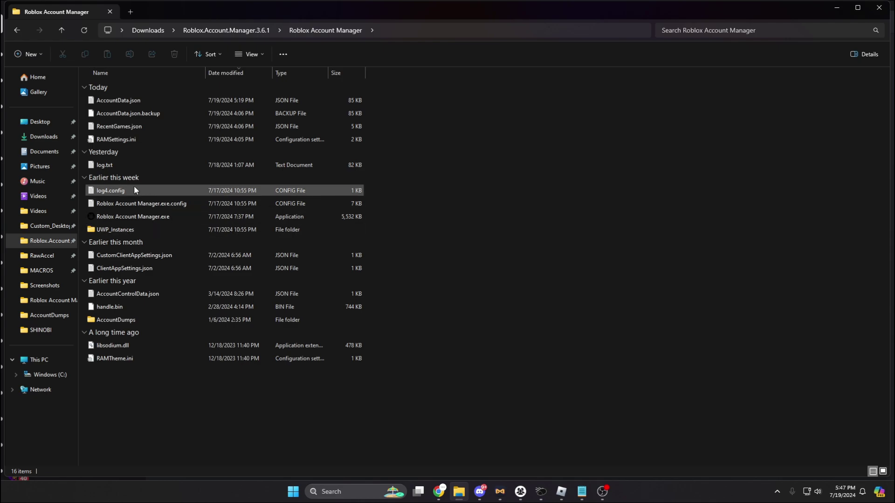
pyautogui.click(480, 491)
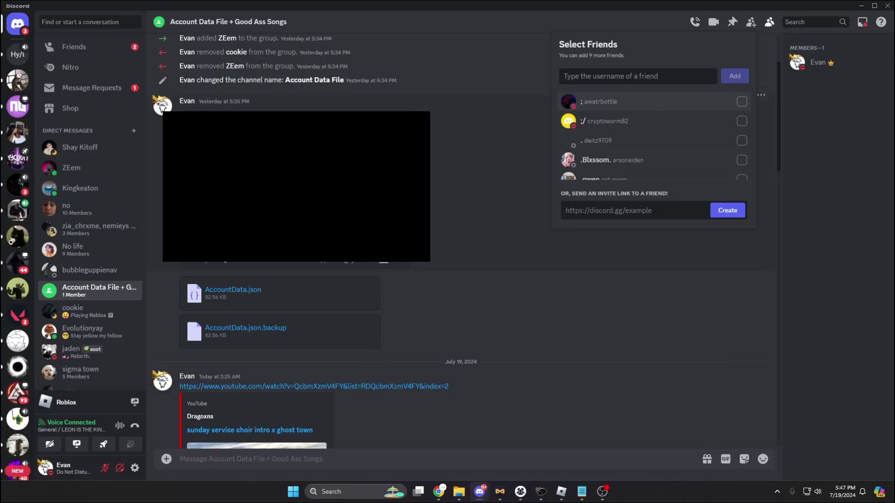
pyautogui.click(462, 498)
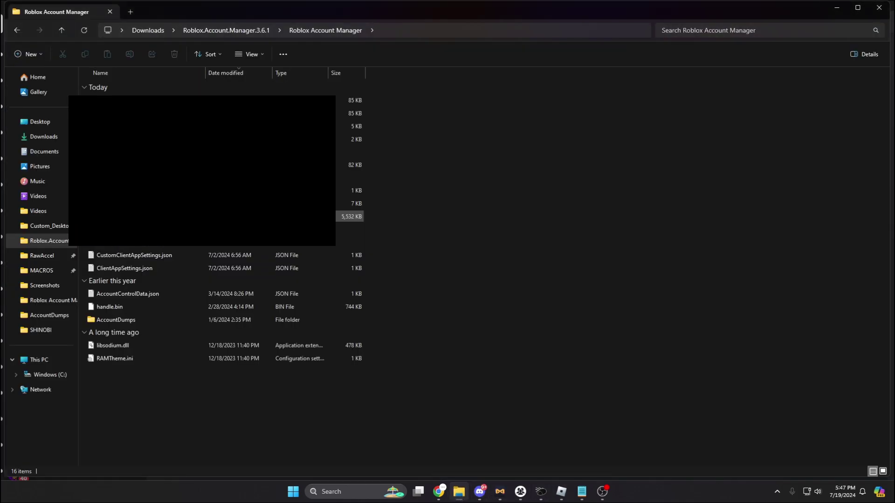
# Bring up the running Roblox Account Manager and glance at its settings.
pyautogui.click(519, 491)
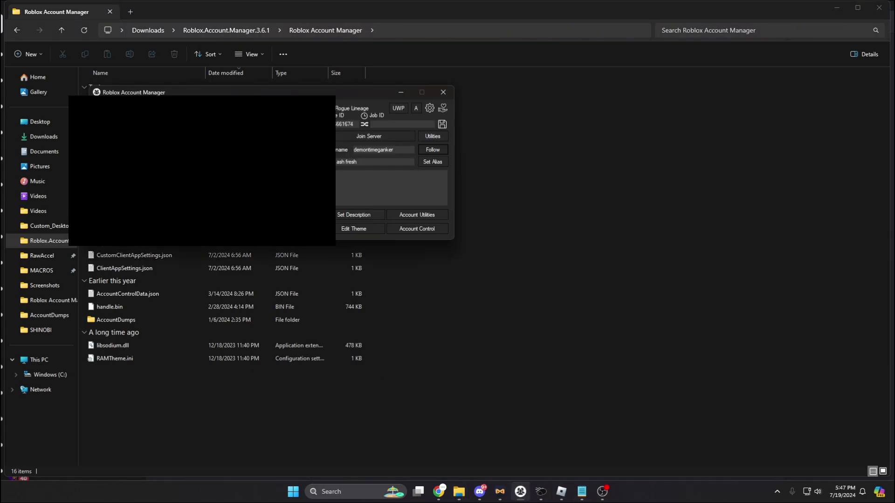
pyautogui.click(429, 107)
pyautogui.click(597, 93)
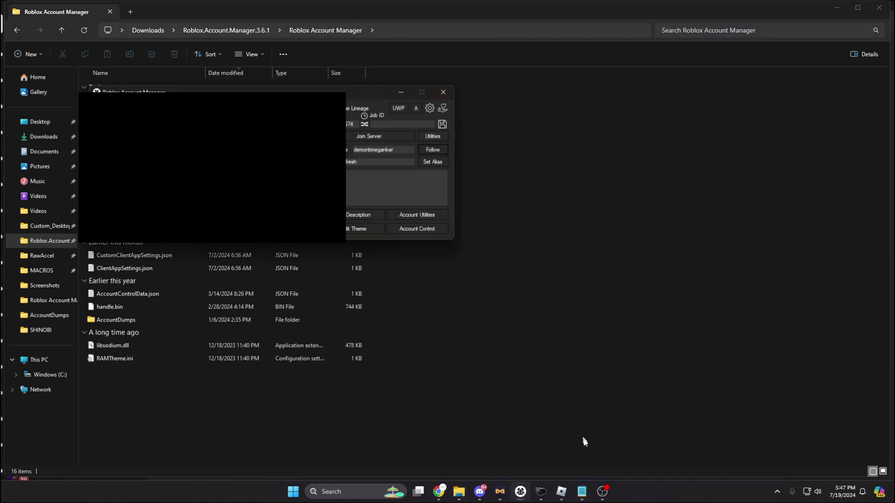
pyautogui.click(602, 490)
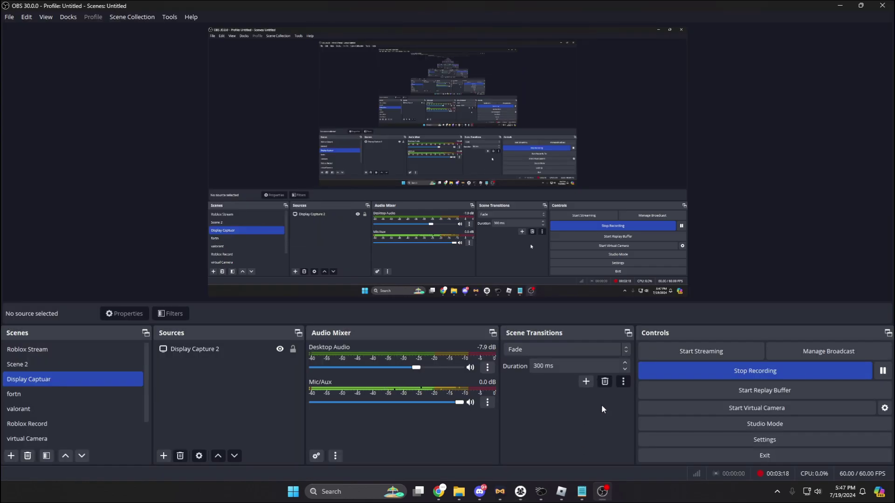